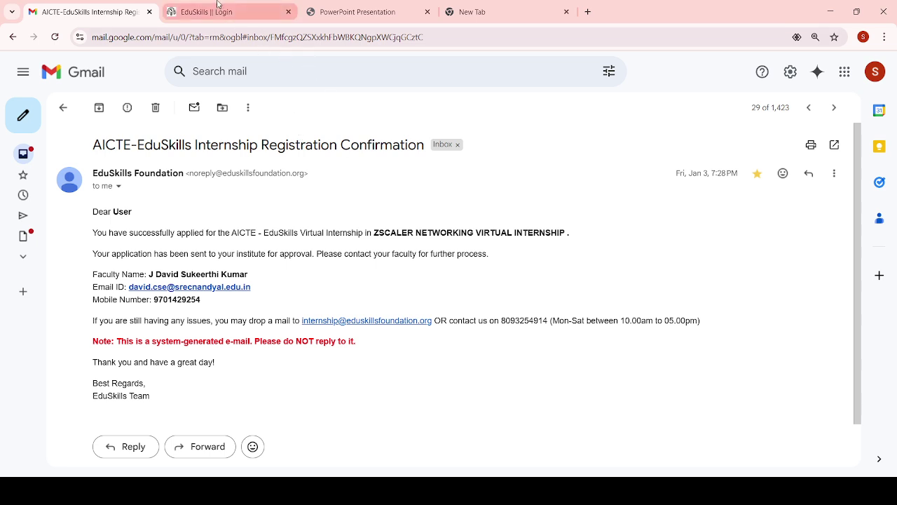
Switch from the Gmail registration confirmation email to the EduSkills login page.
left_click(214, 12)
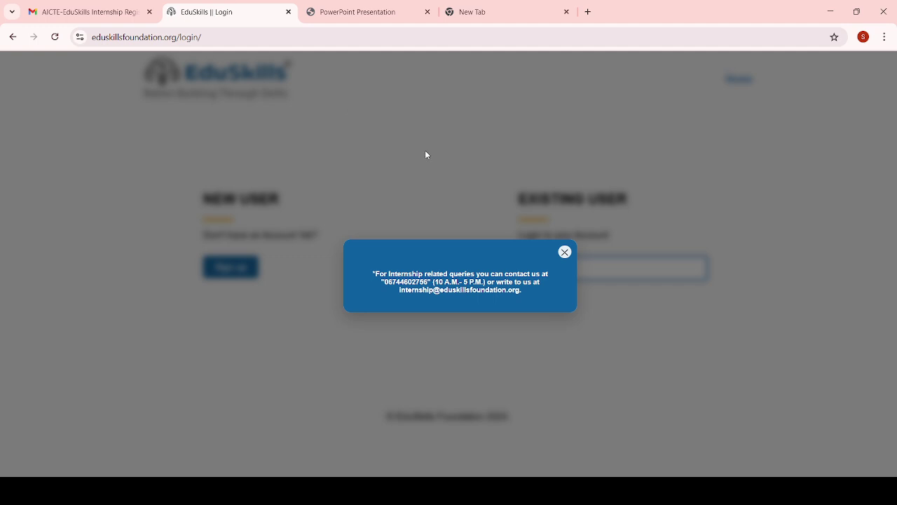
Dismiss the internship contact notice, reloading the login page along the way.
left_click(565, 253)
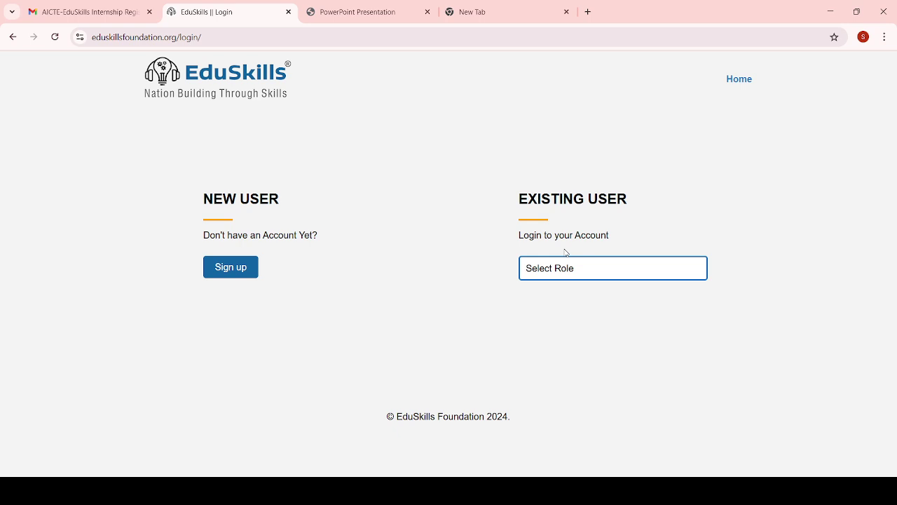
left_click(55, 38)
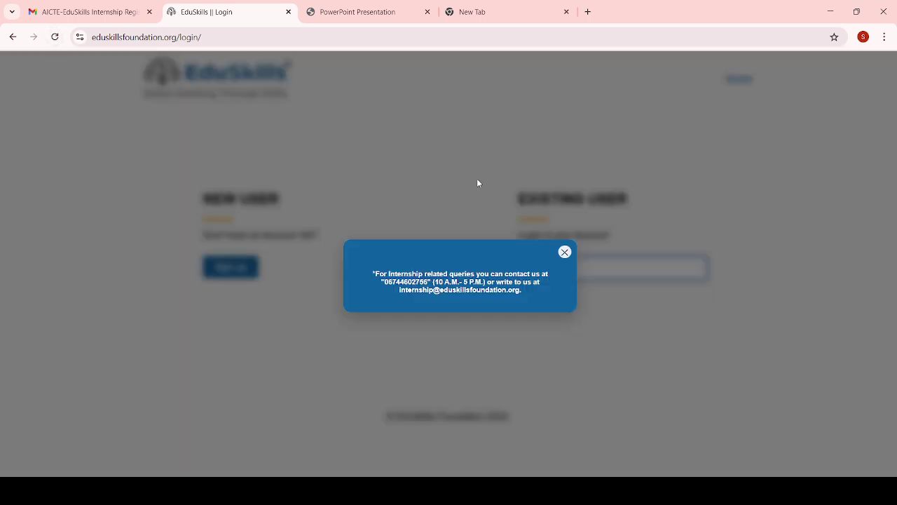
left_click(565, 253)
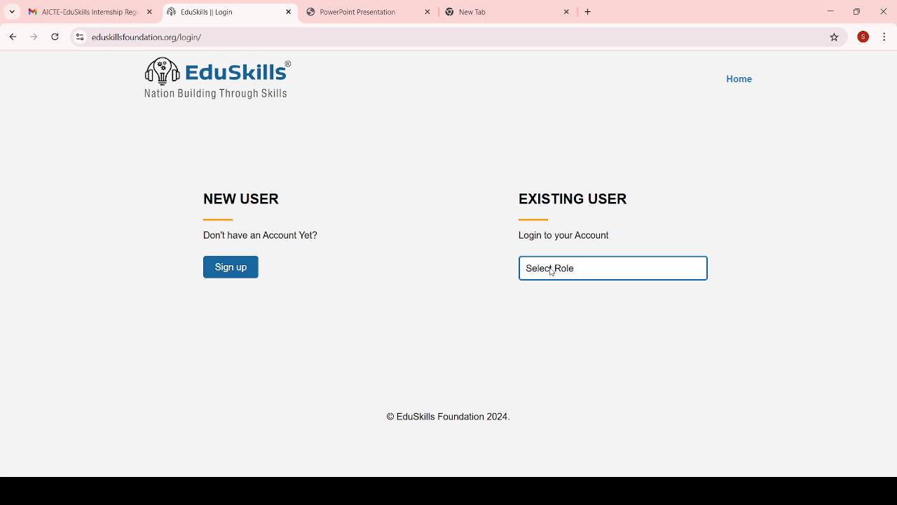
Request a login OTP as Student with the pasted e-mail after passing the human check.
left_click(556, 318)
left_click(546, 309)
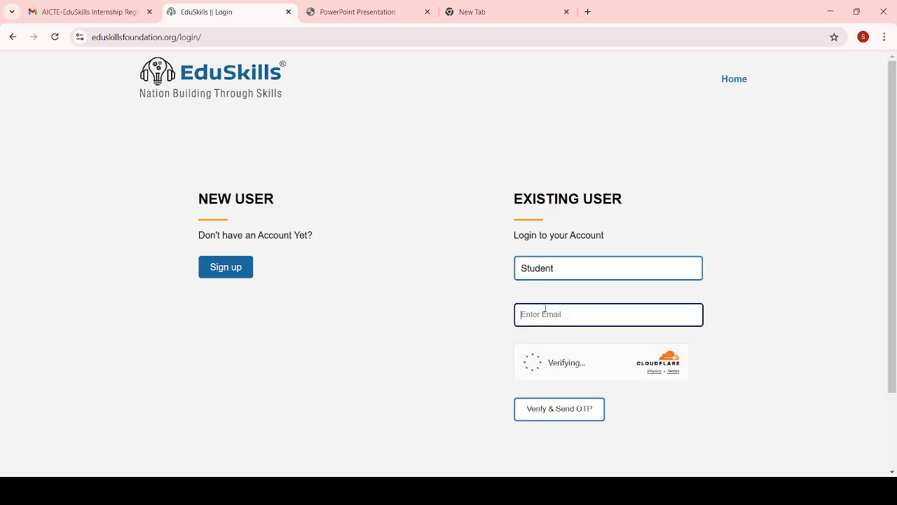
key("ctrl+v")
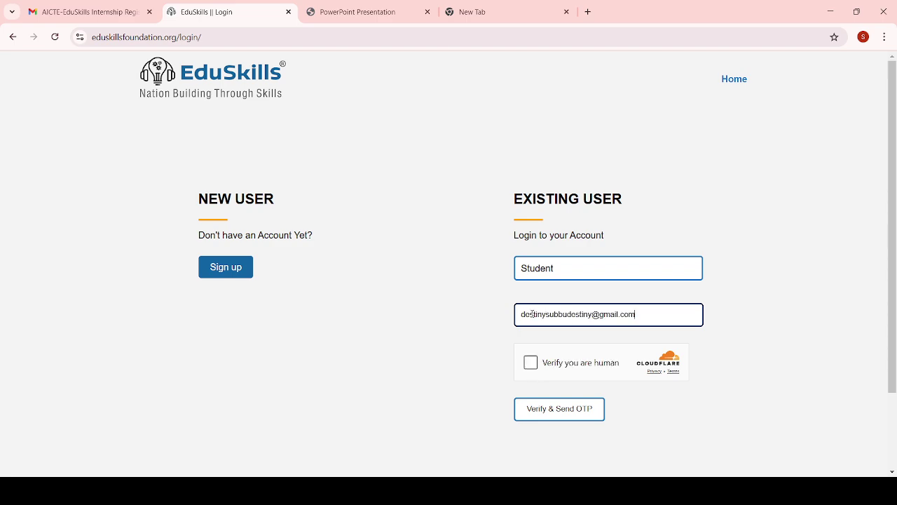
left_click(533, 363)
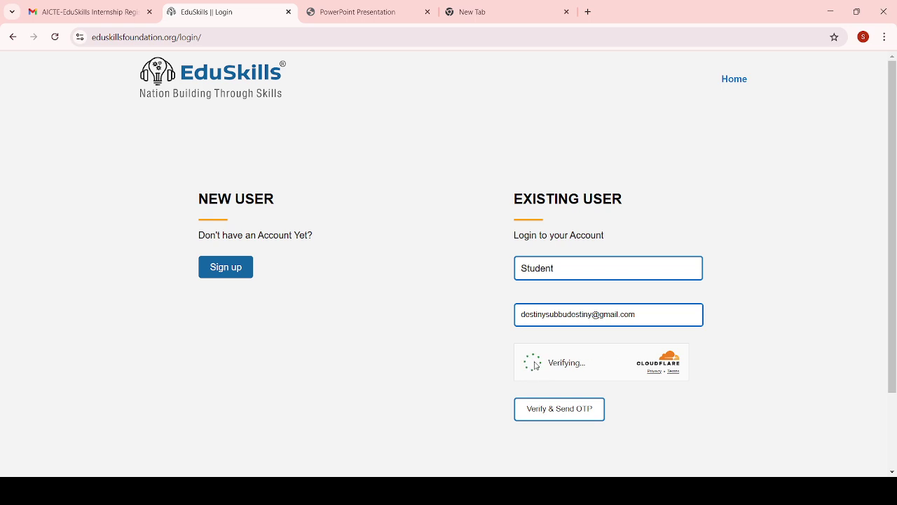
left_click(540, 410)
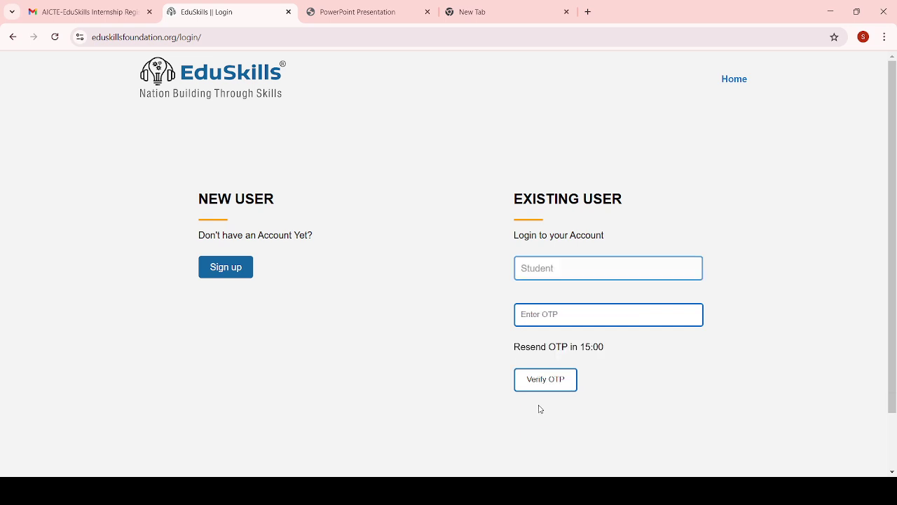
left_click(48, 5)
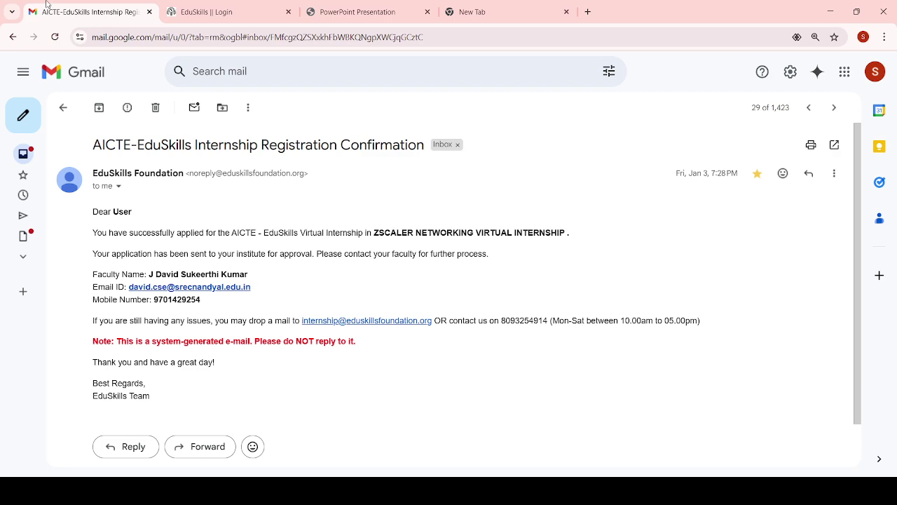
Refresh the Gmail inbox and open the newest EduSkills portal verification code email.
left_click(64, 79)
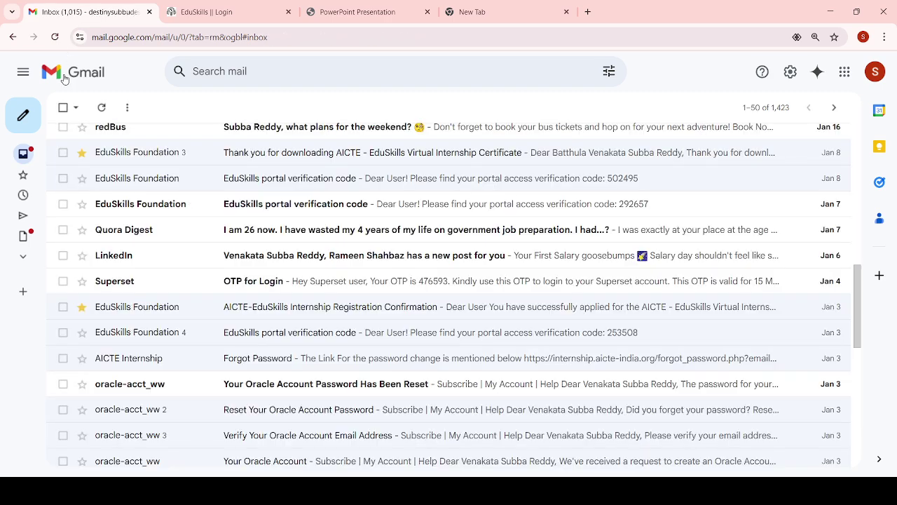
left_click(103, 108)
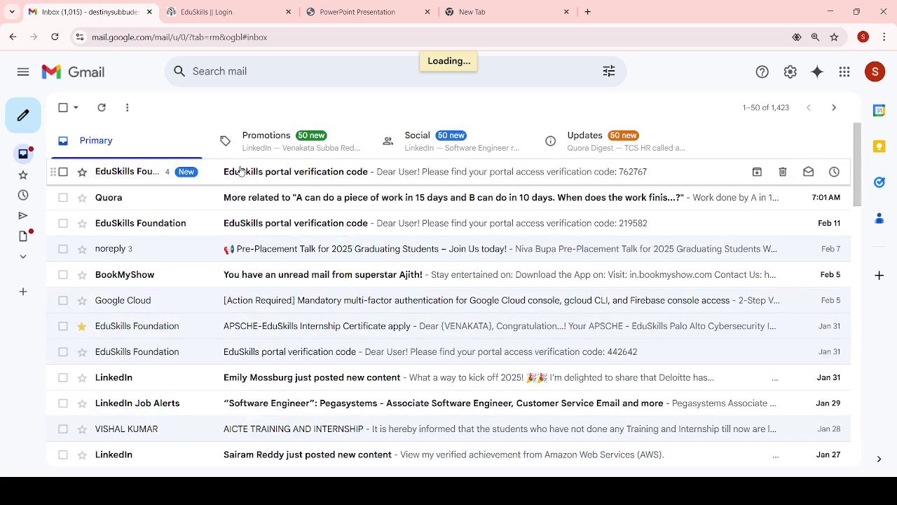
left_click(242, 172)
scroll(288, 279, "down", 1)
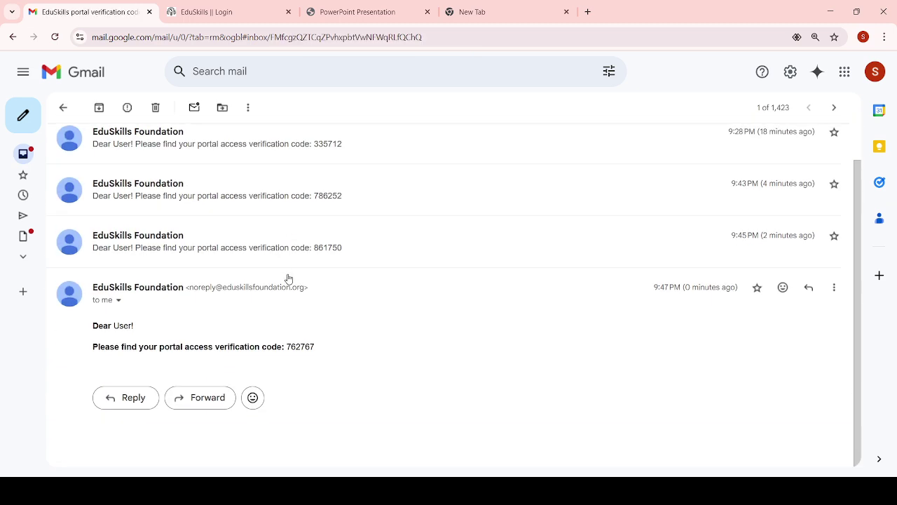
Enter the received verification code into the EduSkills login OTP field.
left_click(246, 10)
left_click(550, 322)
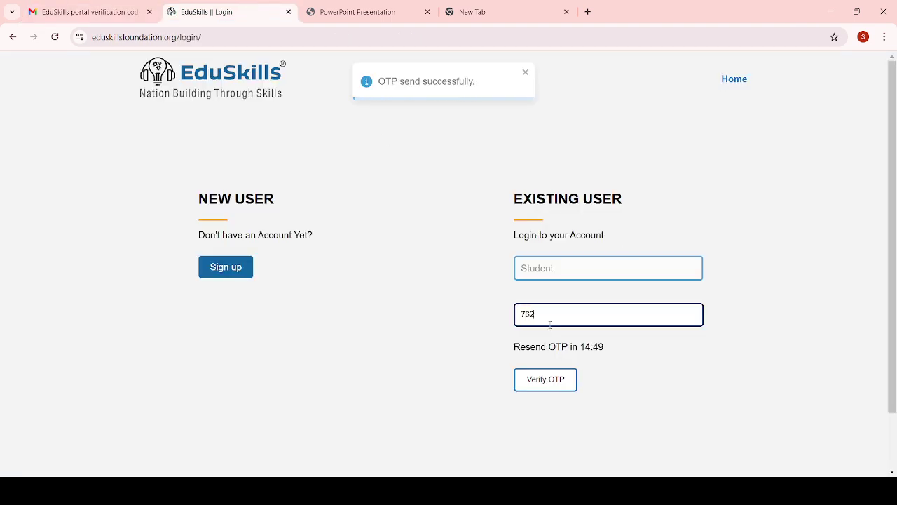
Verify the OTP, dismiss the APSCHE eligibility notice, and scroll to the Zscaler Networking internship panel.
left_click(540, 386)
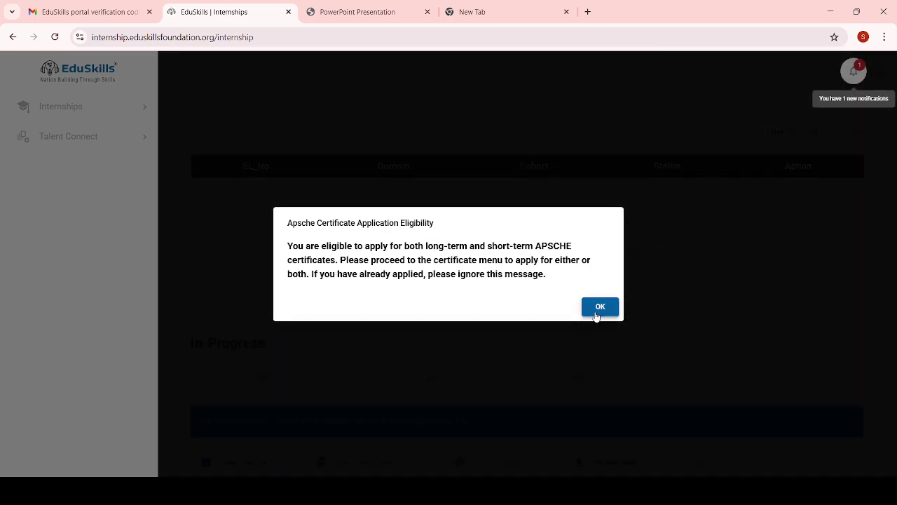
left_click(597, 315)
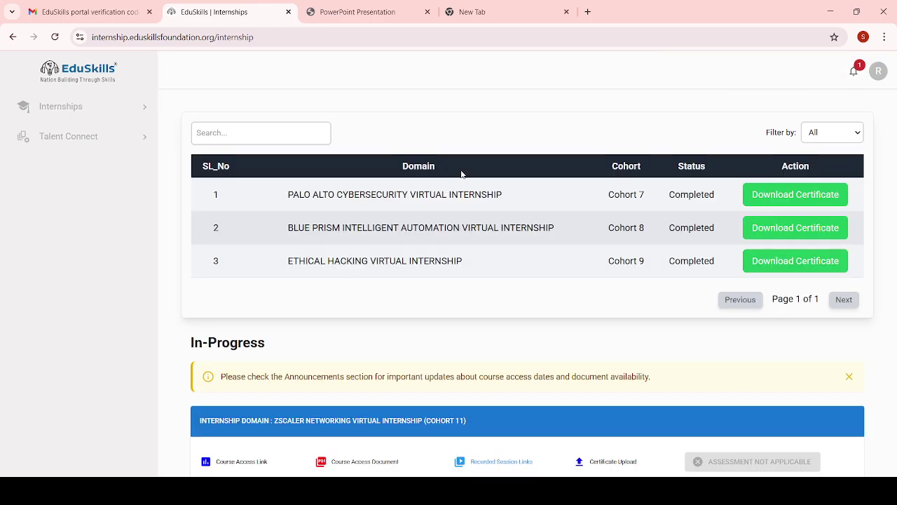
scroll(381, 291, "down", 3)
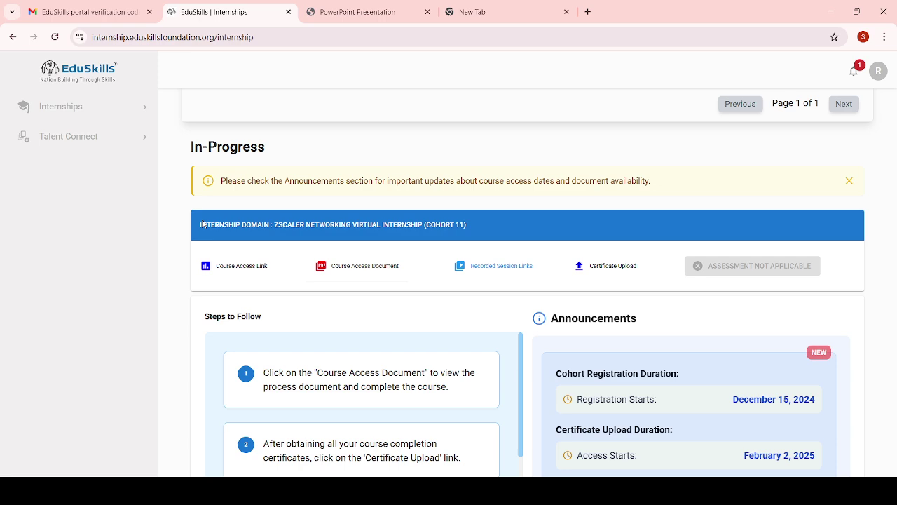
left_click_drag(200, 223, 483, 233)
left_click(483, 225)
scroll(446, 228, "down", 1)
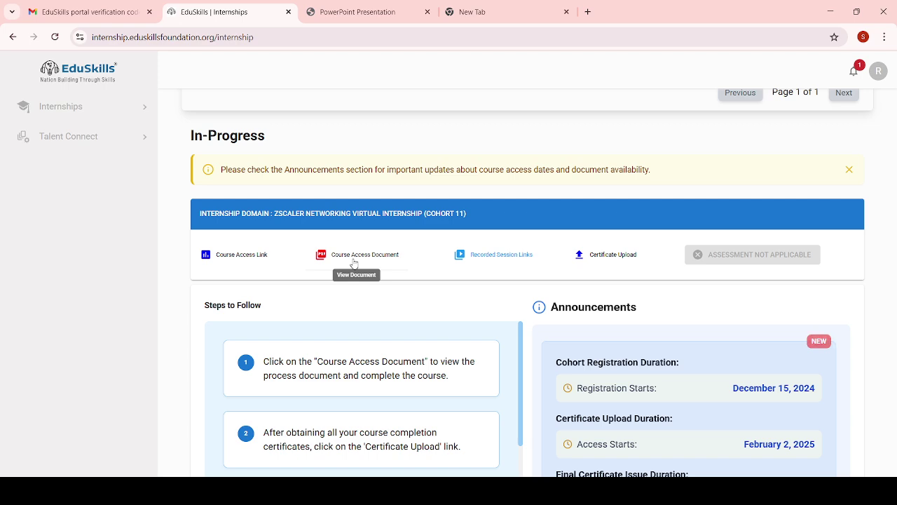
Read pages 1–3 of the Course Access Document, then close it.
left_click(354, 263)
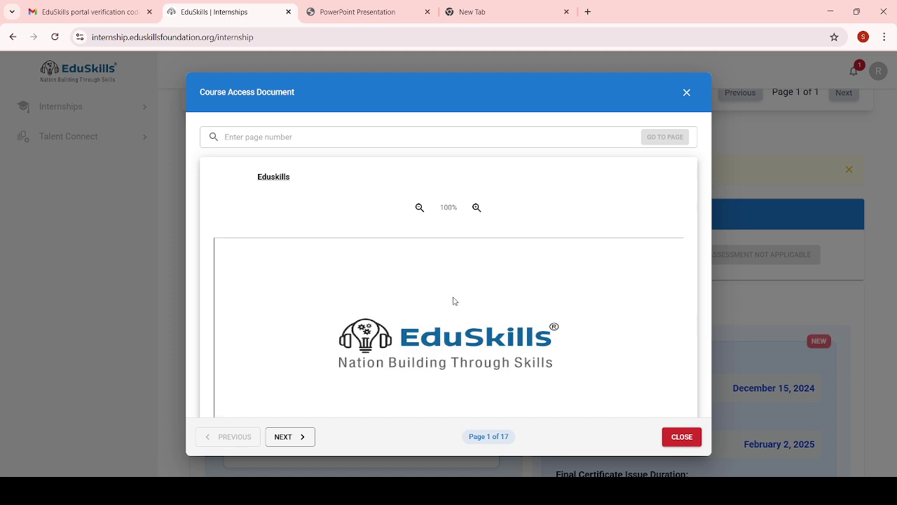
scroll(429, 315, "down", 1)
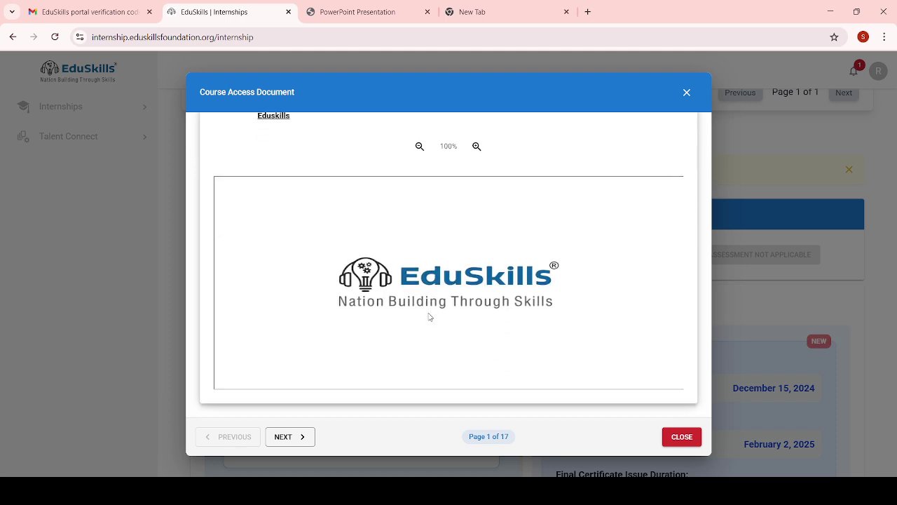
left_click(290, 436)
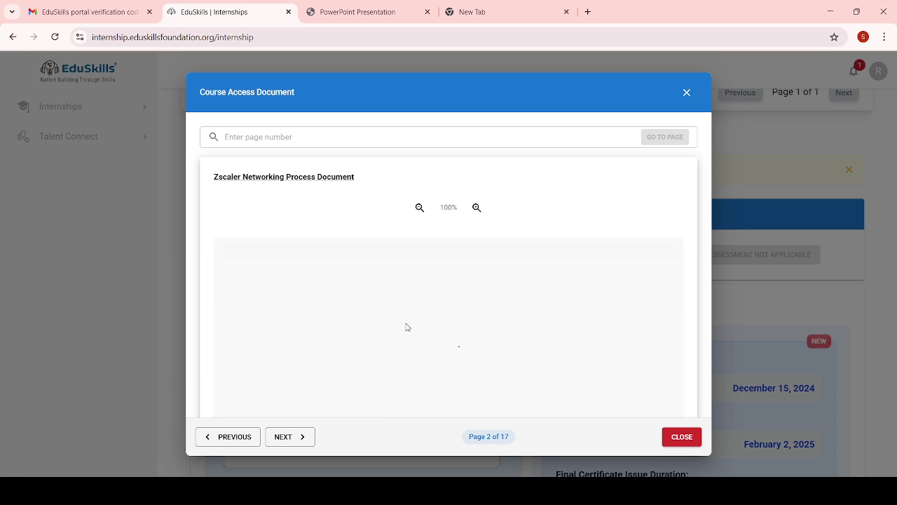
scroll(414, 305, "down", 1)
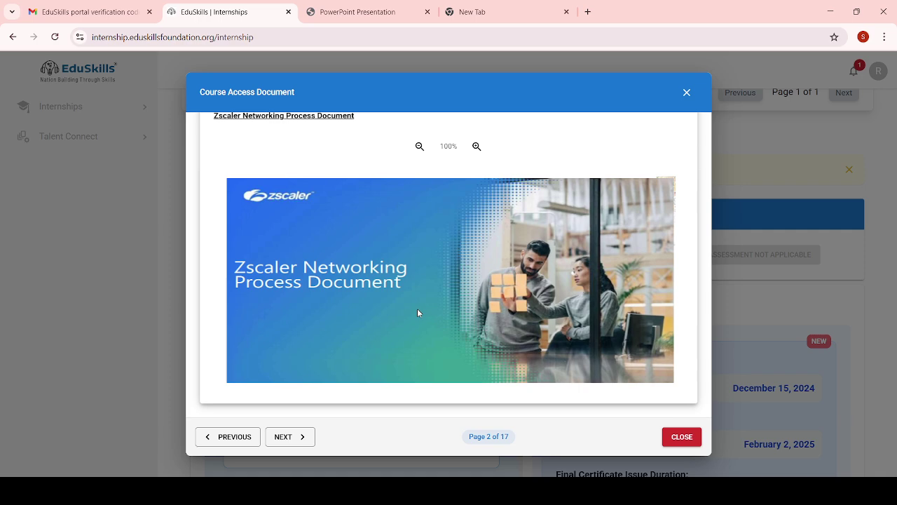
left_click(285, 434)
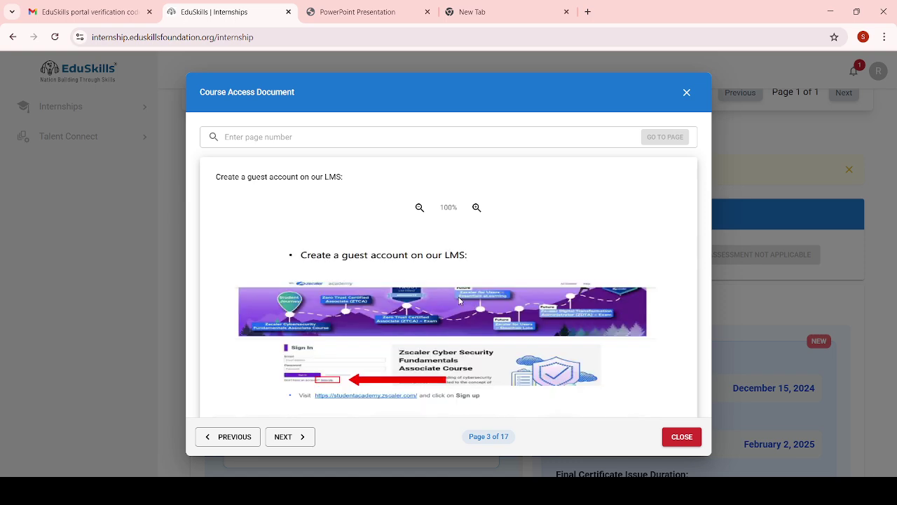
scroll(460, 301, "down", 1)
scroll(393, 280, "up", 1)
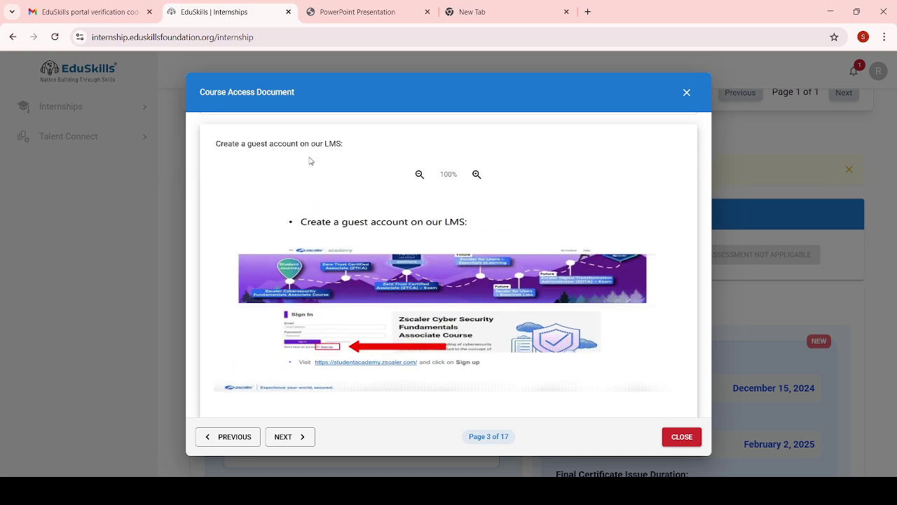
scroll(385, 251, "down", 1)
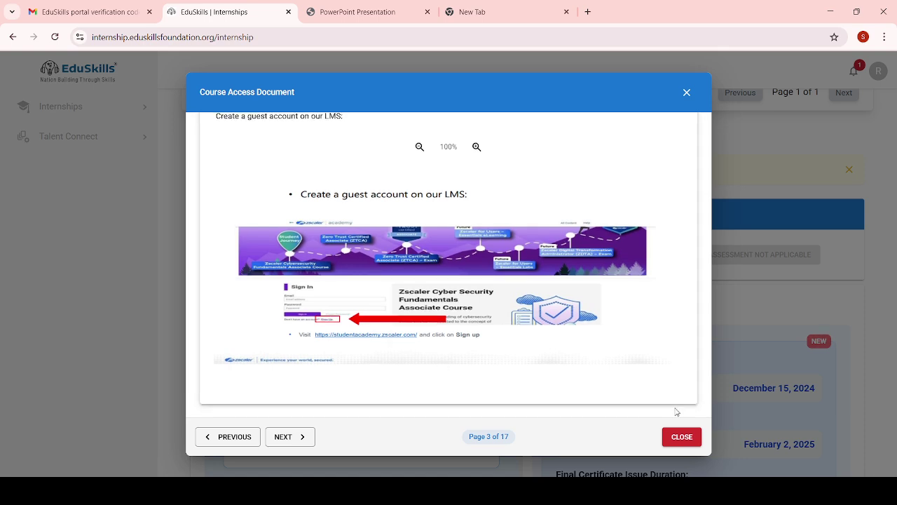
left_click(681, 435)
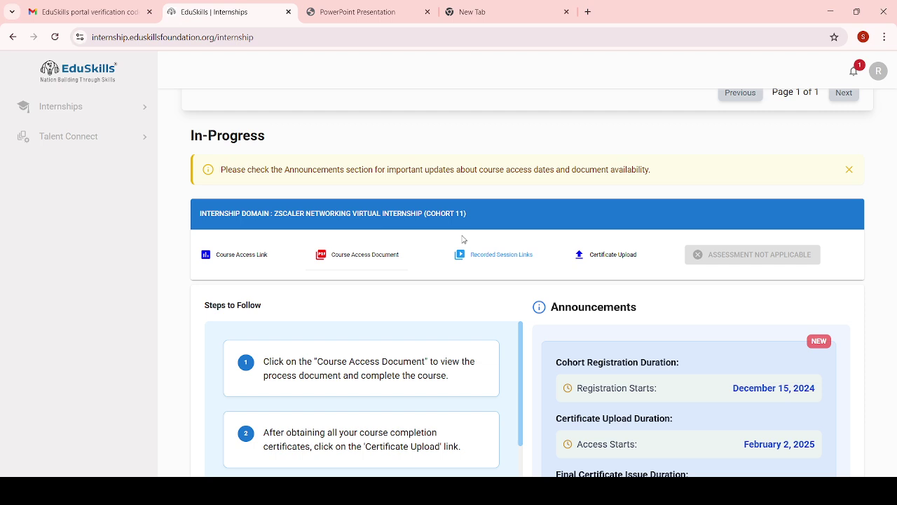
scroll(354, 243, "up", 1)
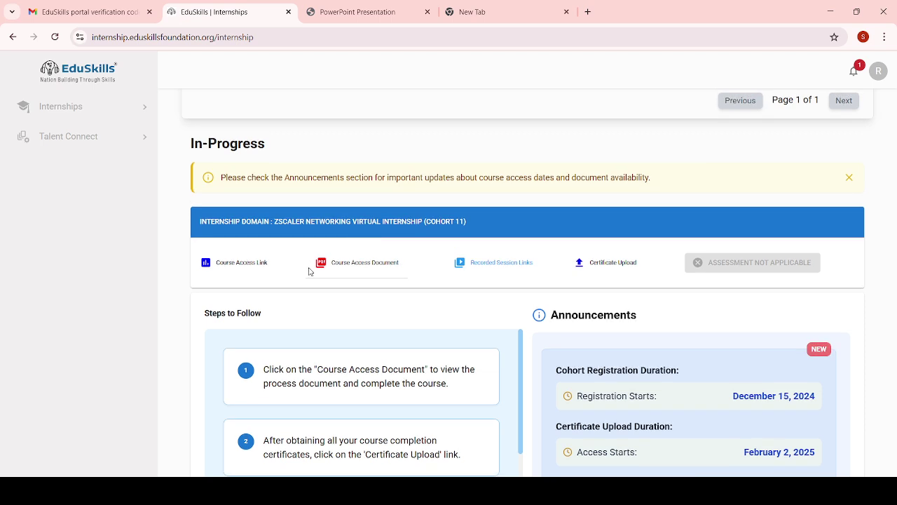
left_click(388, 10)
scroll(283, 208, "down", 12)
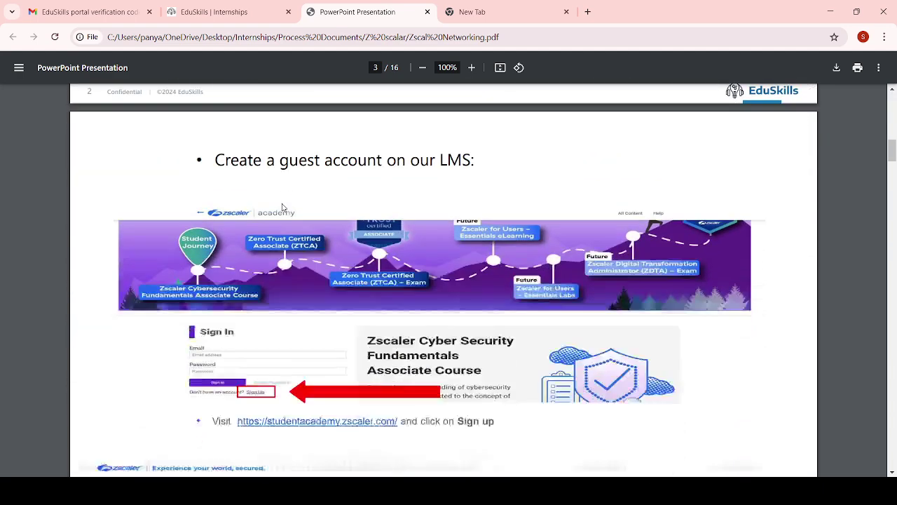
scroll(210, 206, "up", 12)
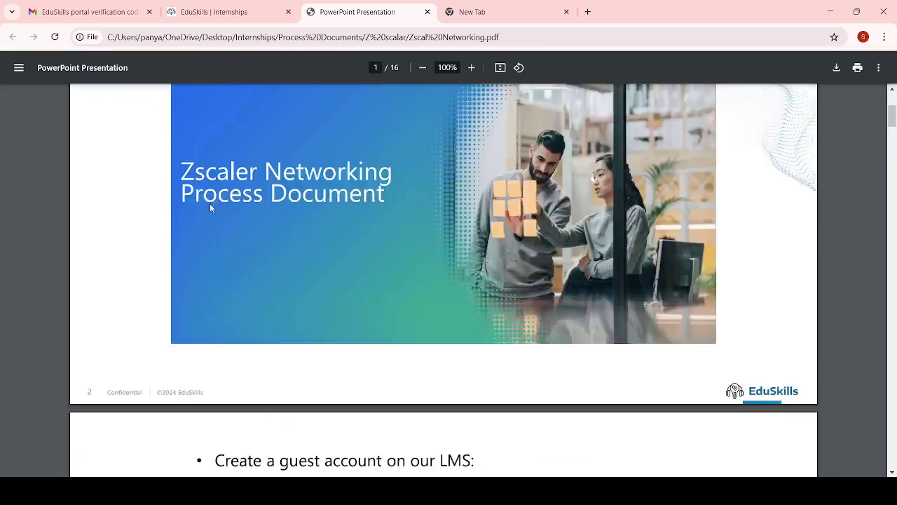
scroll(305, 232, "down", 3)
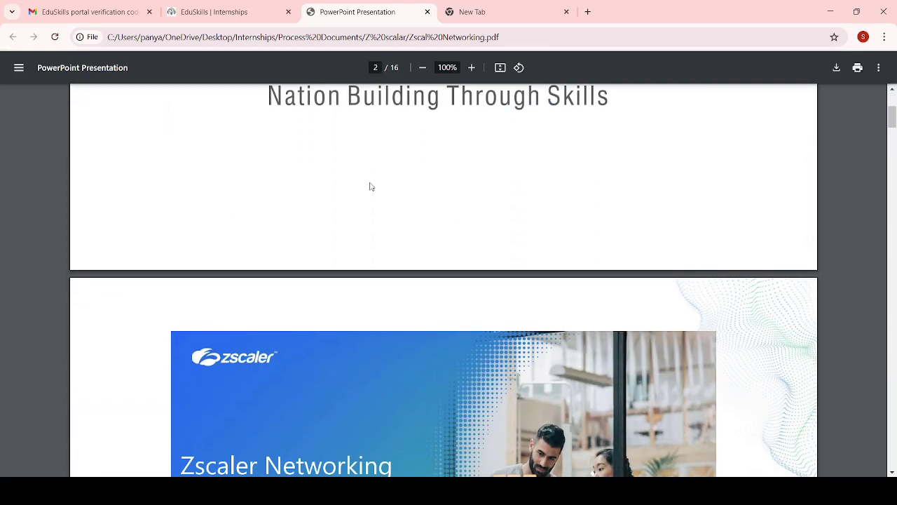
scroll(320, 227, "down", 5)
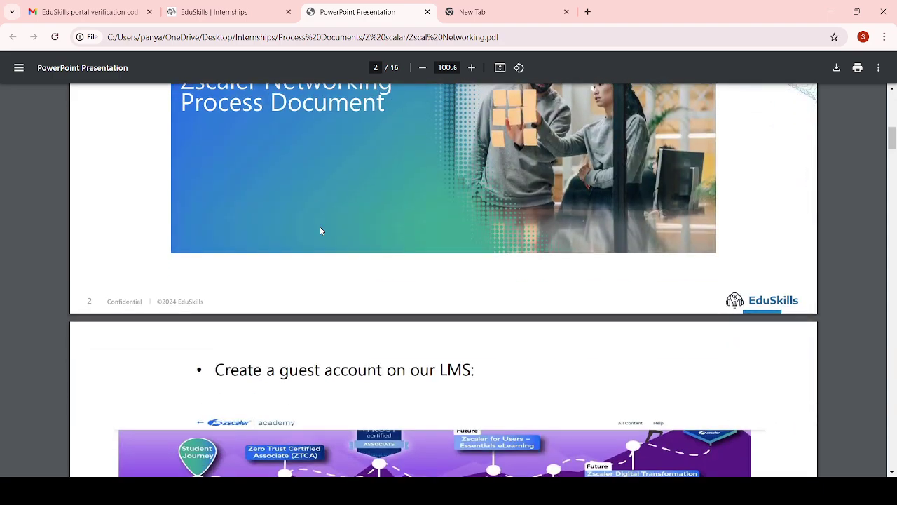
left_click(251, 8)
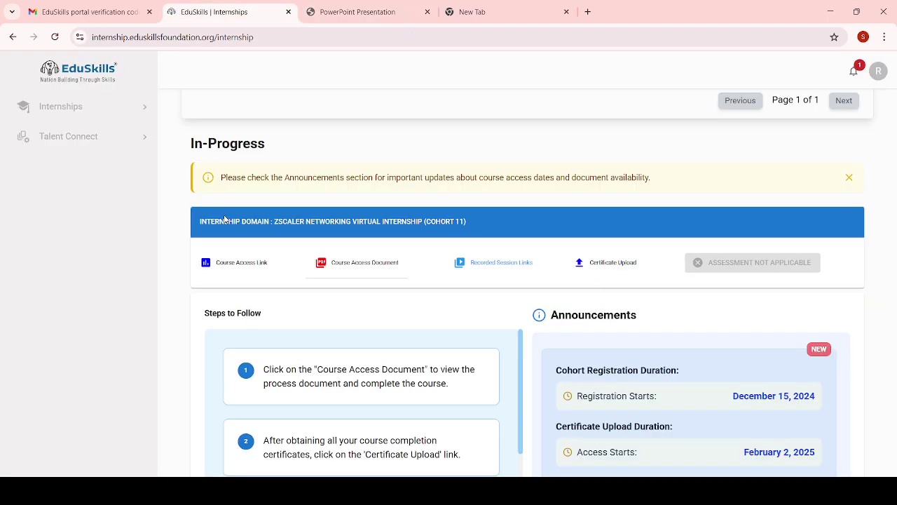
Follow the Course Access Link to Zscaler Academy's Sign Up form, then return to the process PDF.
left_click(236, 263)
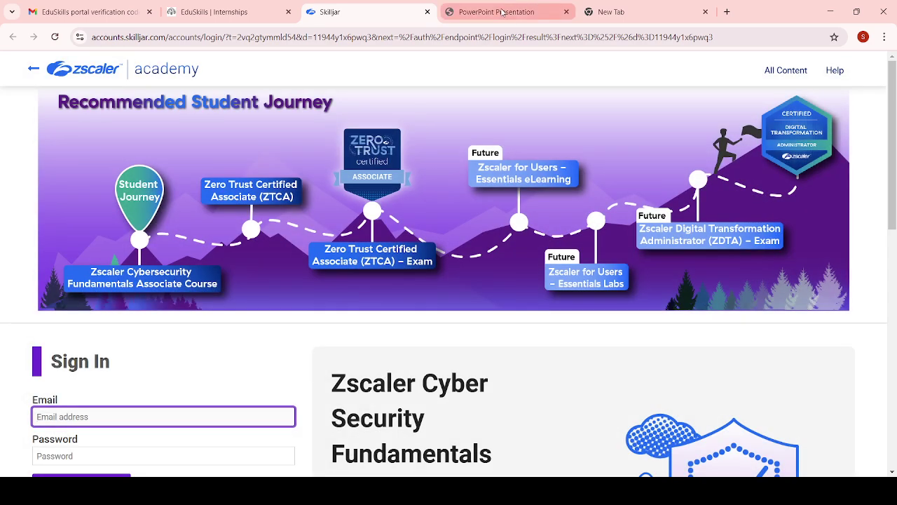
scroll(325, 149, "down", 2)
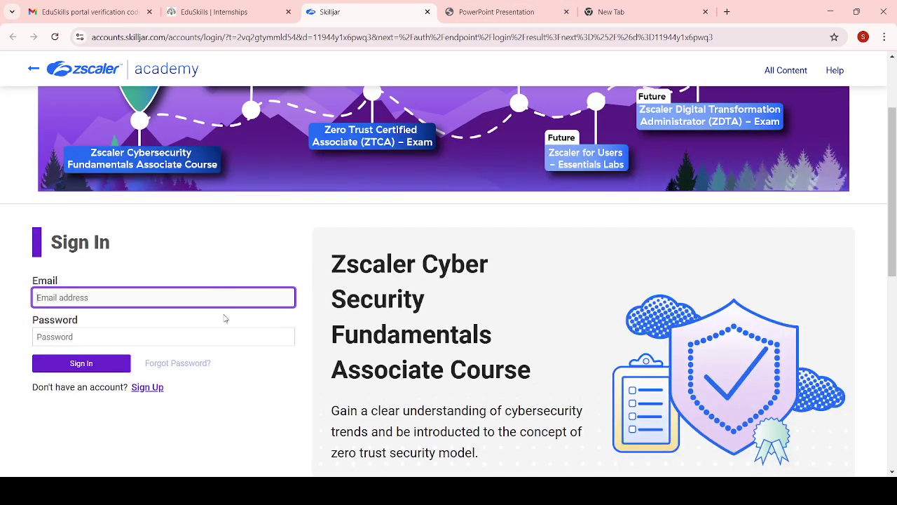
left_click(146, 387)
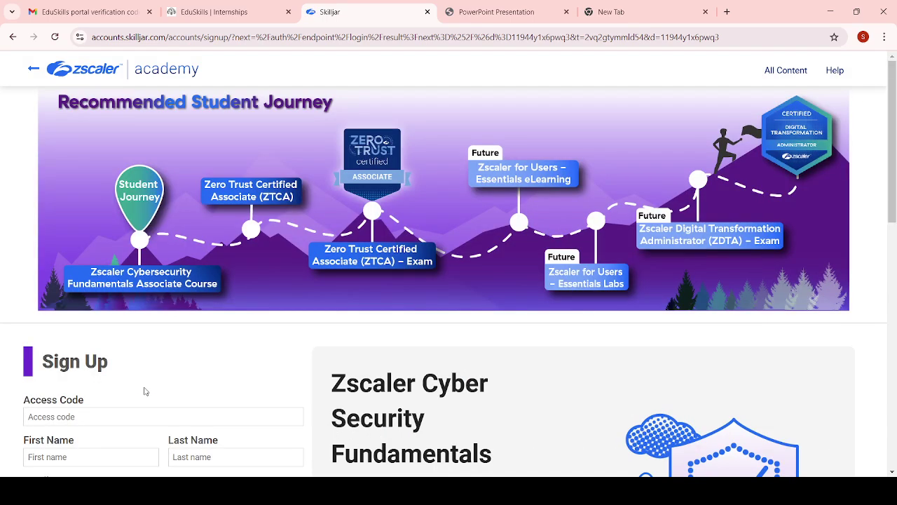
scroll(251, 387, "down", 2)
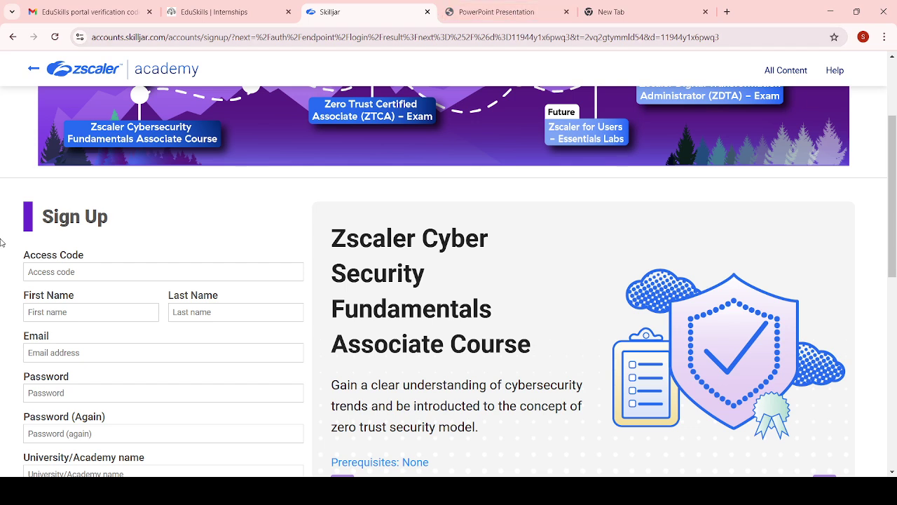
left_click(42, 270)
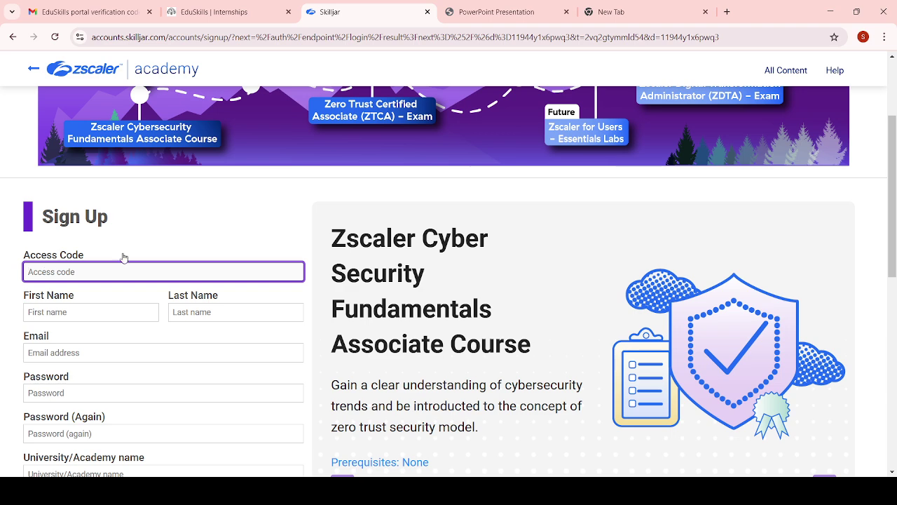
scroll(161, 263, "down", 1)
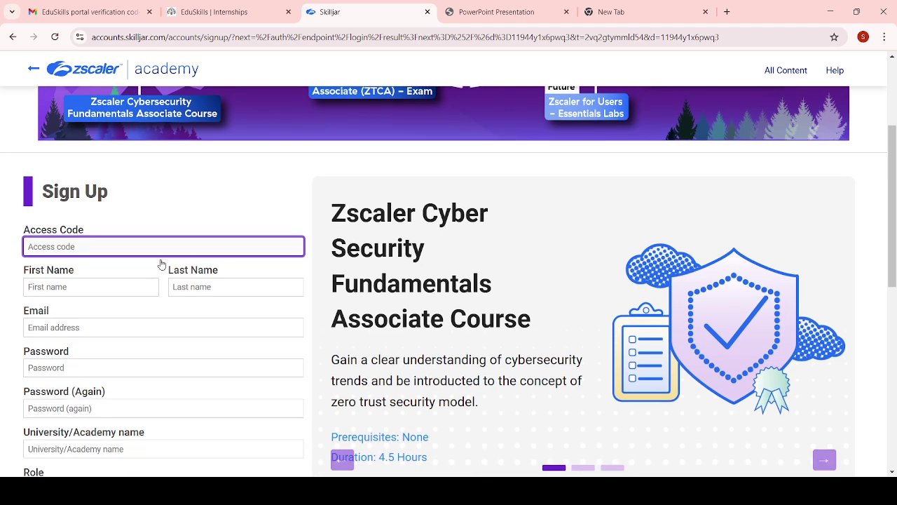
left_click(516, 10)
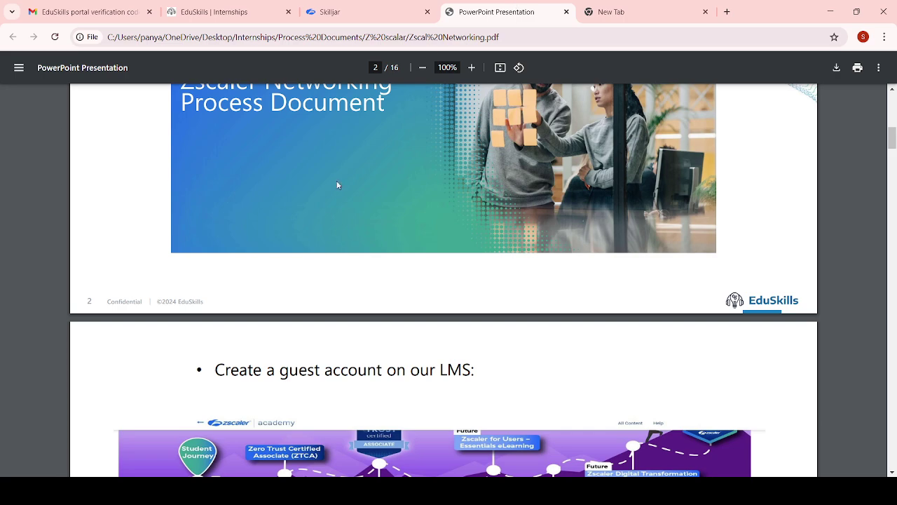
Scroll the process PDF to page 4 and select the access code eduskills-aicte-internship.
scroll(329, 251, "down", 8)
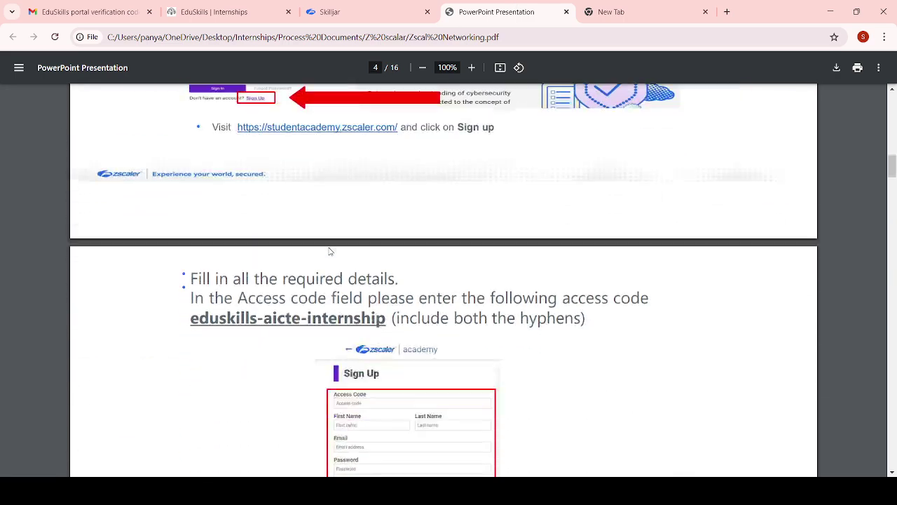
scroll(330, 251, "down", 2)
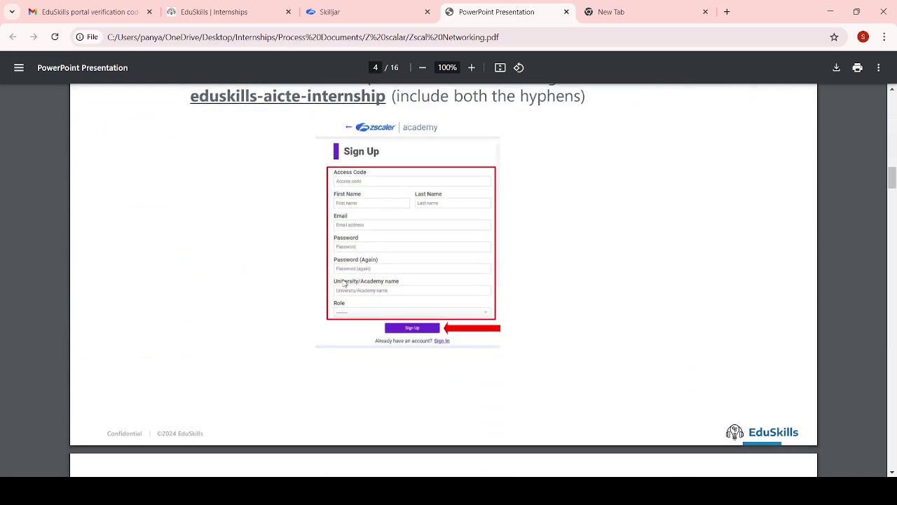
scroll(344, 284, "down", 6)
scroll(344, 284, "down", 8)
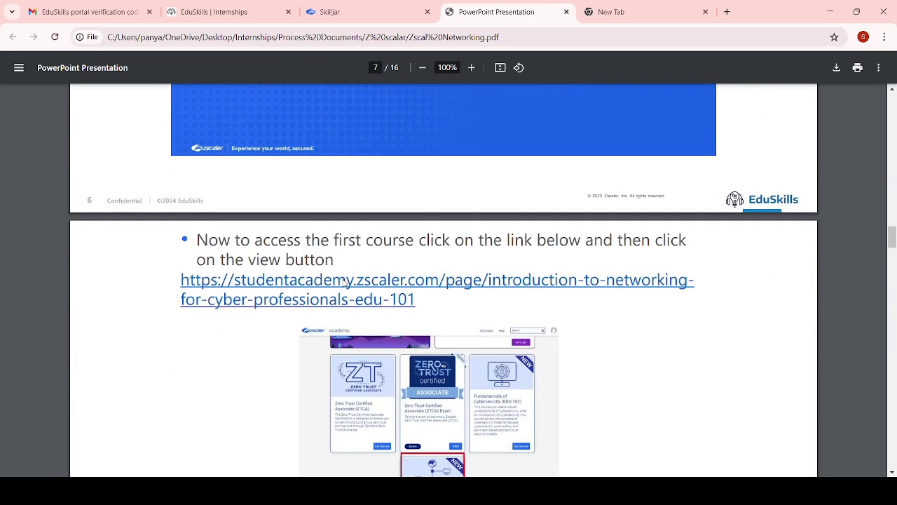
scroll(344, 283, "up", 14)
scroll(344, 283, "up", 1)
scroll(369, 280, "up", 3)
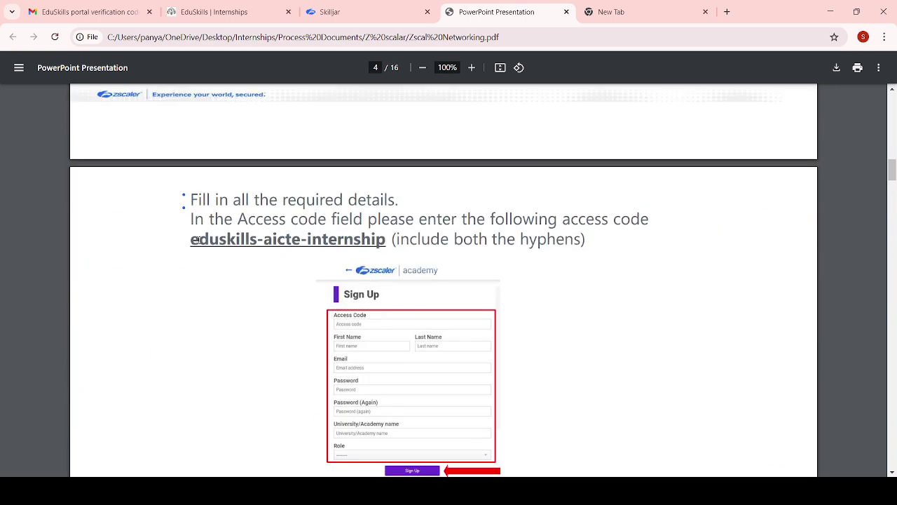
left_click_drag(193, 239, 382, 246)
key("ctrl+c")
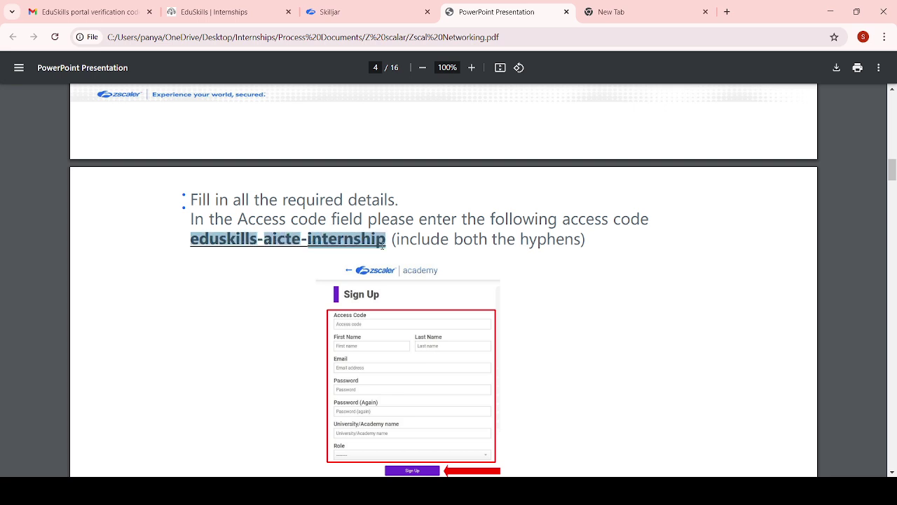
Paste eduskills-aicte-internship into Access Code, autofill the name, and clear the first name.
left_click(347, 12)
key("ctrl+v")
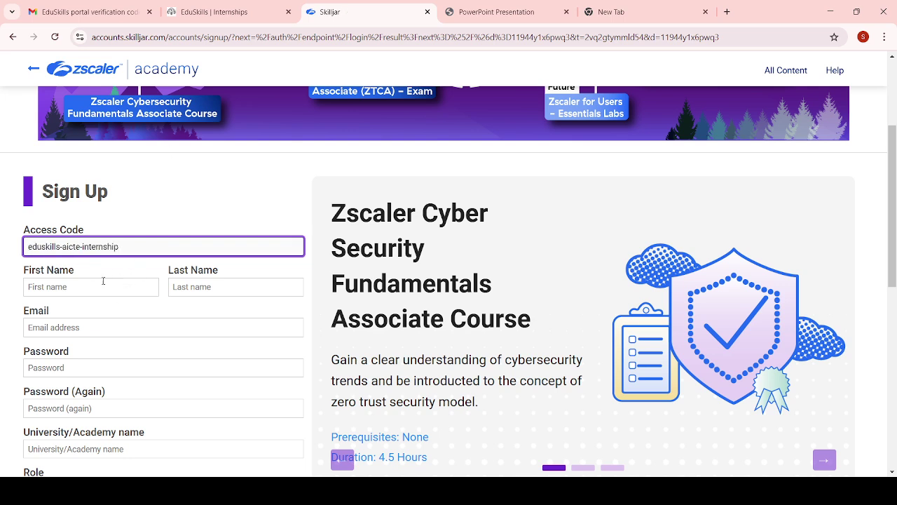
left_click(103, 281)
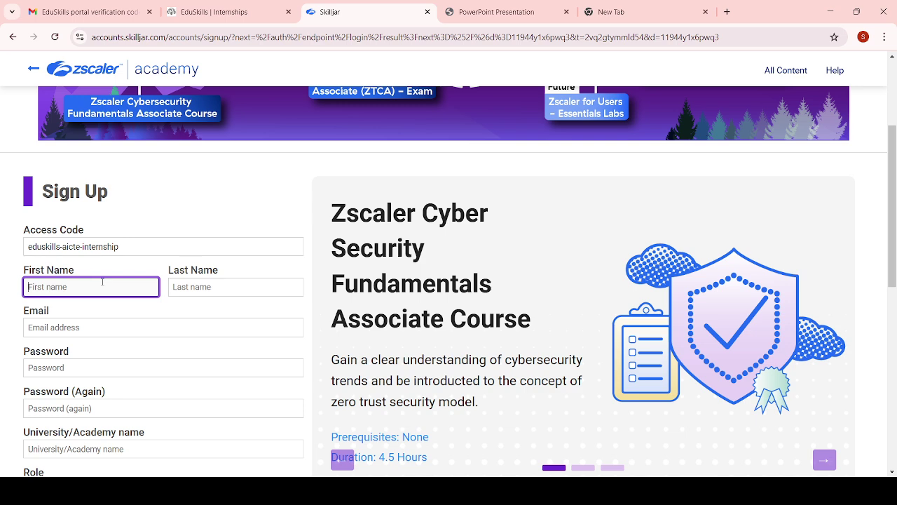
left_click(132, 303)
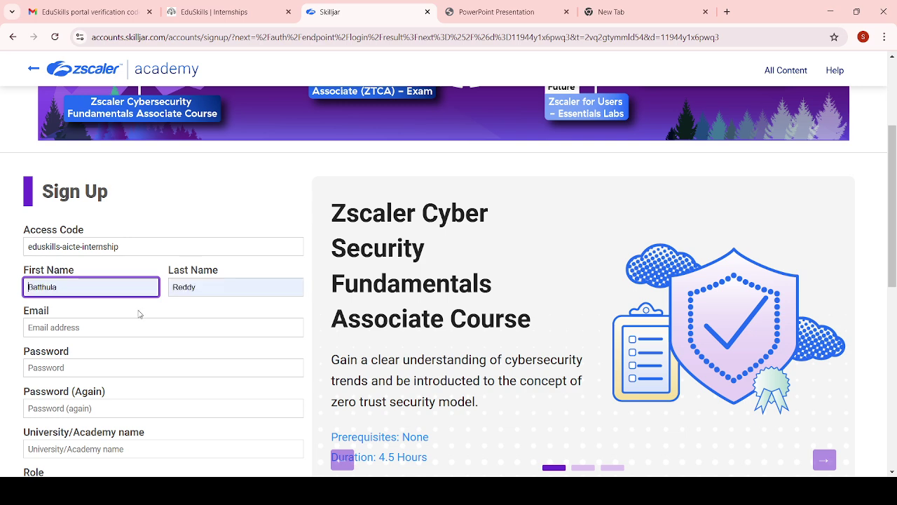
double_click(108, 287)
key("BackSpace")
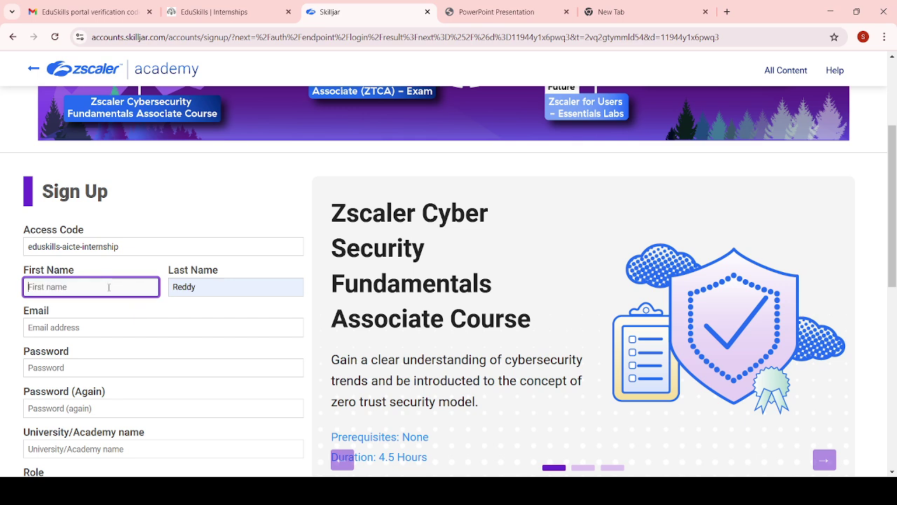
left_click(210, 11)
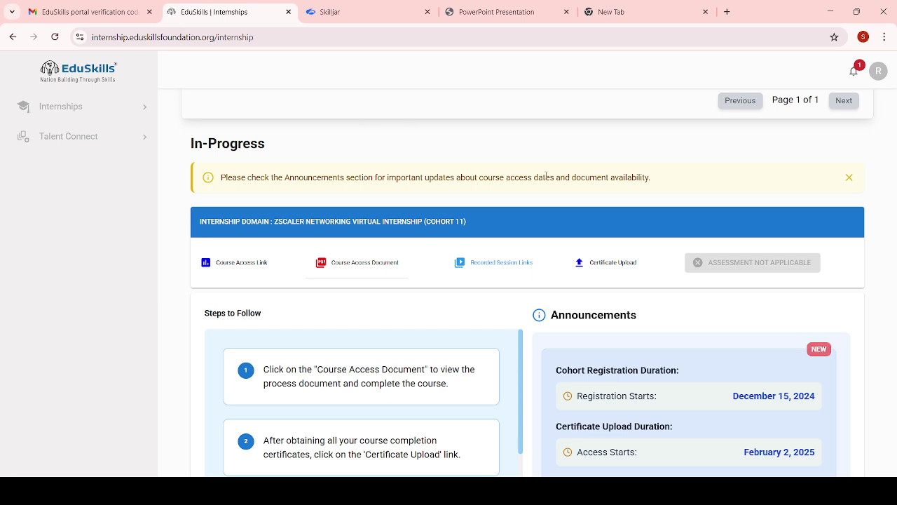
View the Personal Details on the EduSkills profile page, then return to the sign-up First Name.
scroll(638, 195, "up", 3)
left_click(879, 71)
left_click(827, 144)
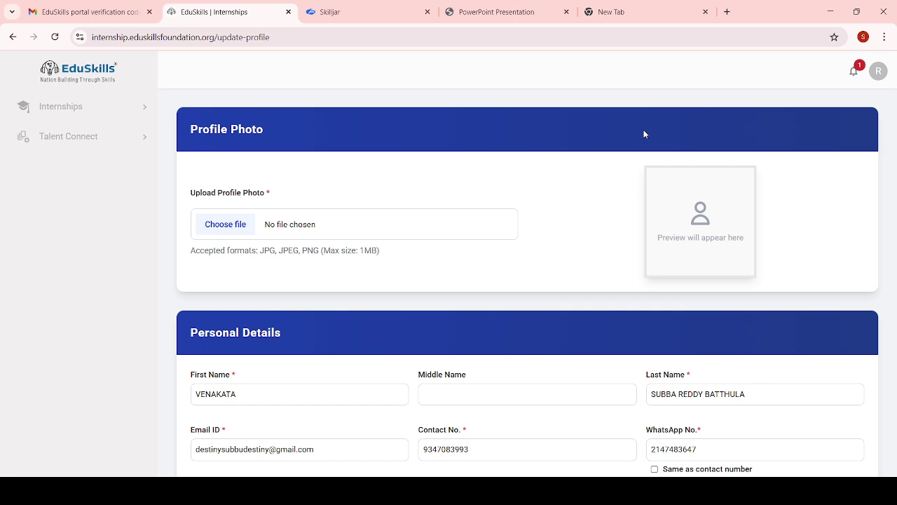
scroll(330, 257, "down", 2)
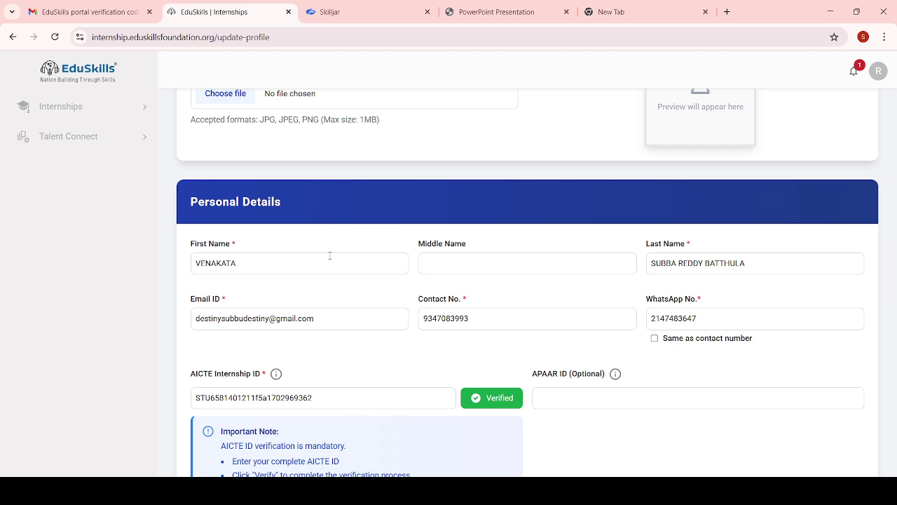
left_click(379, 8)
left_click(73, 289)
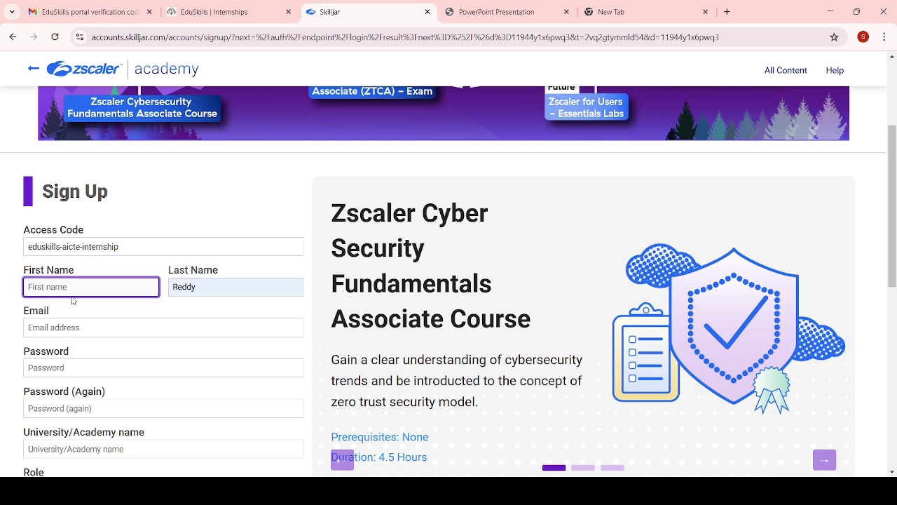
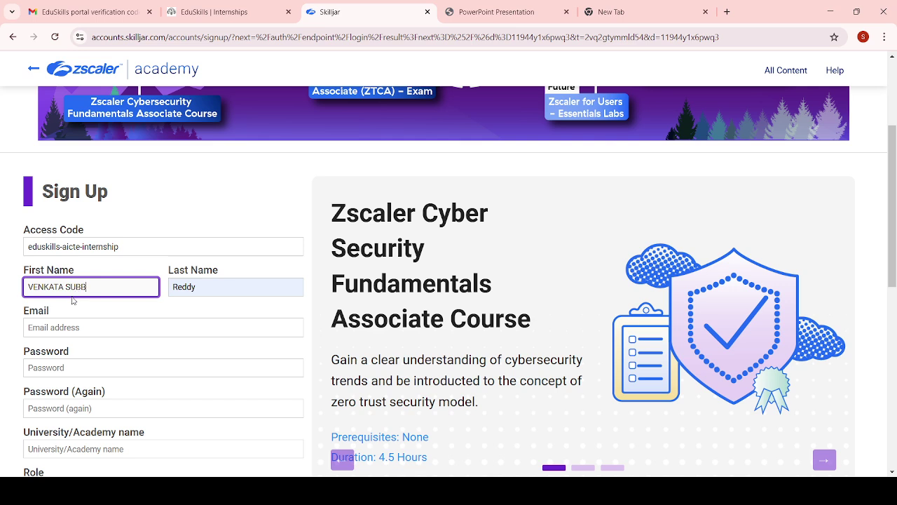
Type the user's given names into First Name, fixing typos against the profile.
left_click(255, 14)
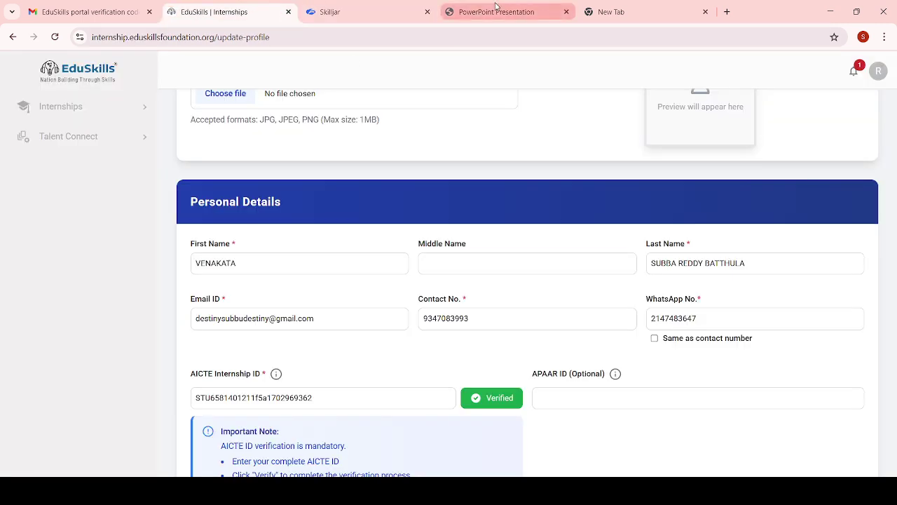
left_click(365, 17)
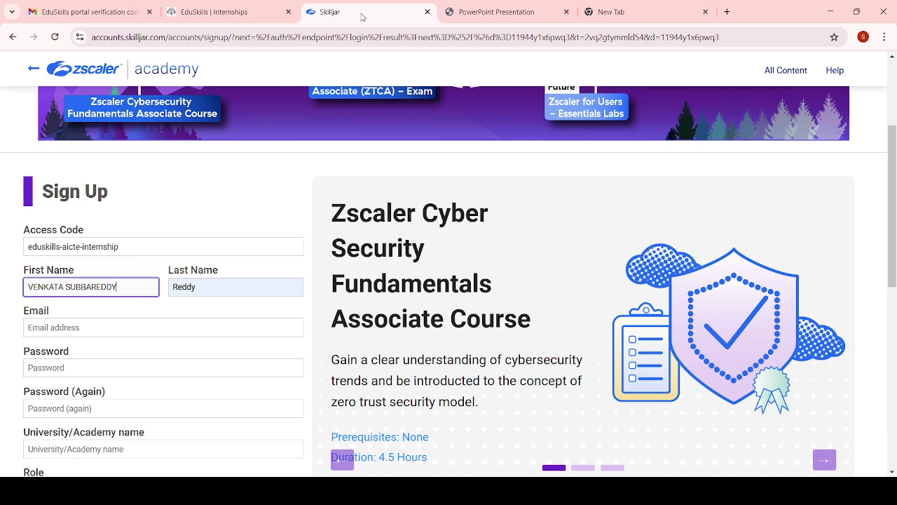
left_click(88, 287)
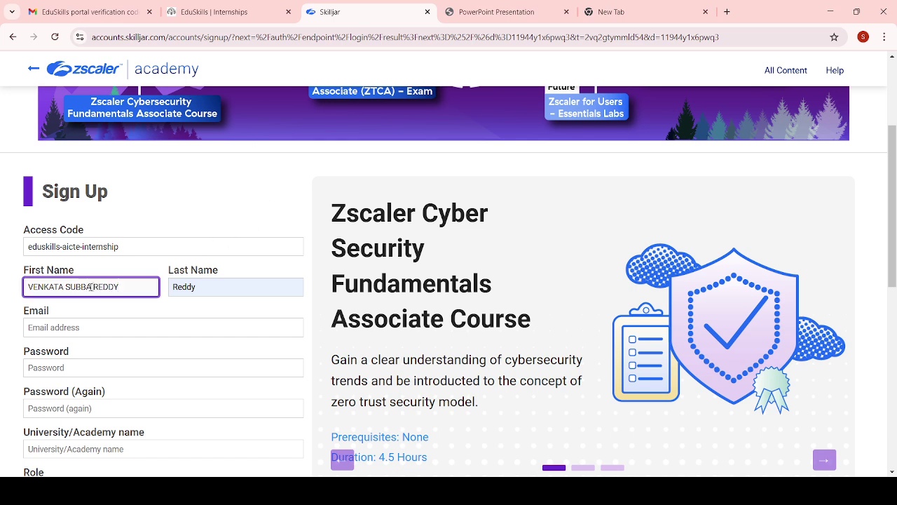
Replace the prefilled Last Name with the surname from the EduSkills profile.
left_click(224, 286)
key("ctrl+a")
key("BackSpace")
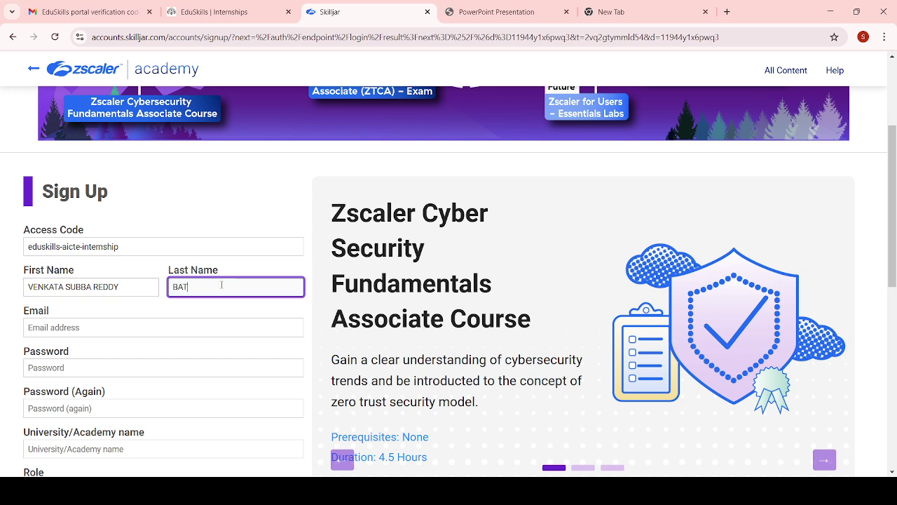
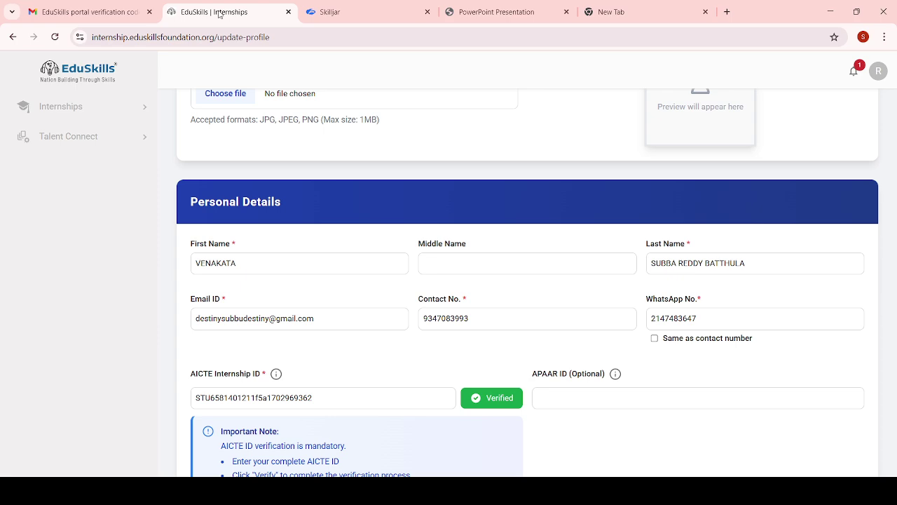
left_click(221, 13)
left_click(369, 5)
scroll(118, 316, "down", 1)
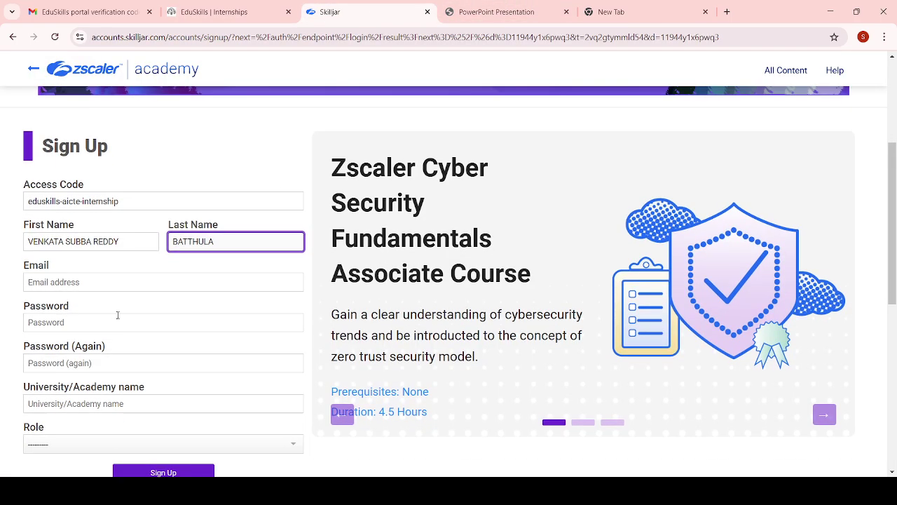
left_click(75, 283)
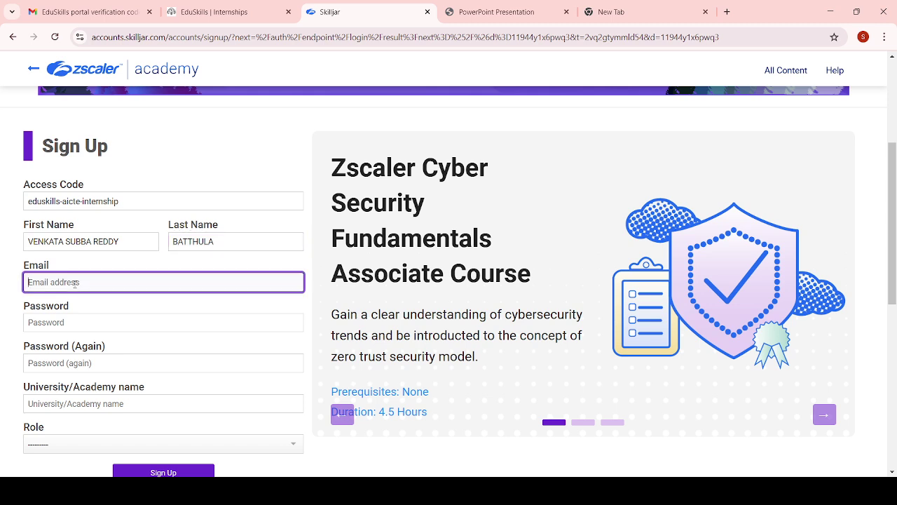
Copy the account's Gmail address from the avatar popup and paste it into the sign-up Email field.
key("ctrl+v")
key("BackSpace")
key("BackSpace")
key("BackSpace")
key("BackSpace")
key("BackSpace")
key("BackSpace")
key("BackSpace")
key("BackSpace")
key("BackSpace")
key("BackSpace")
key("BackSpace")
key("BackSpace")
key("BackSpace")
key("BackSpace")
key("BackSpace")
key("BackSpace")
key("BackSpace")
key("BackSpace")
key("BackSpace")
key("BackSpace")
left_click(95, 11)
left_click(875, 72)
left_click_drag(682, 110, 842, 117)
key("ctrl+c")
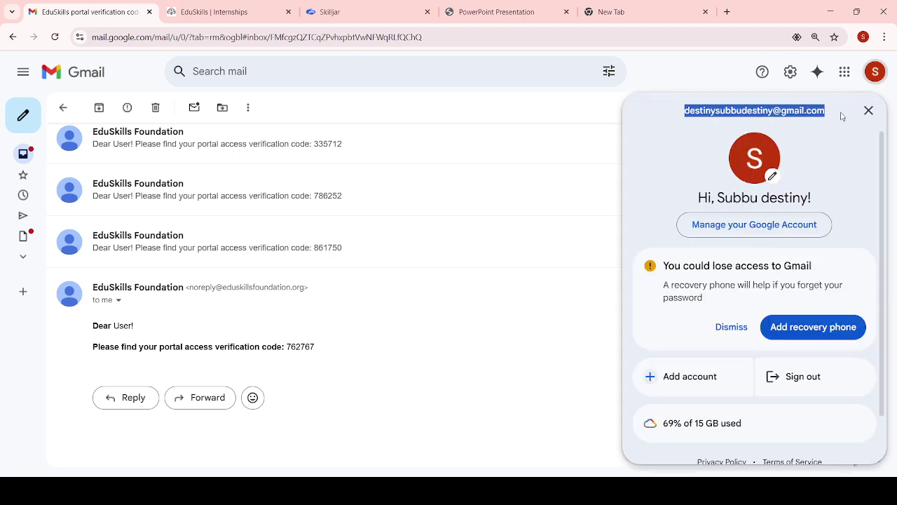
left_click(330, 11)
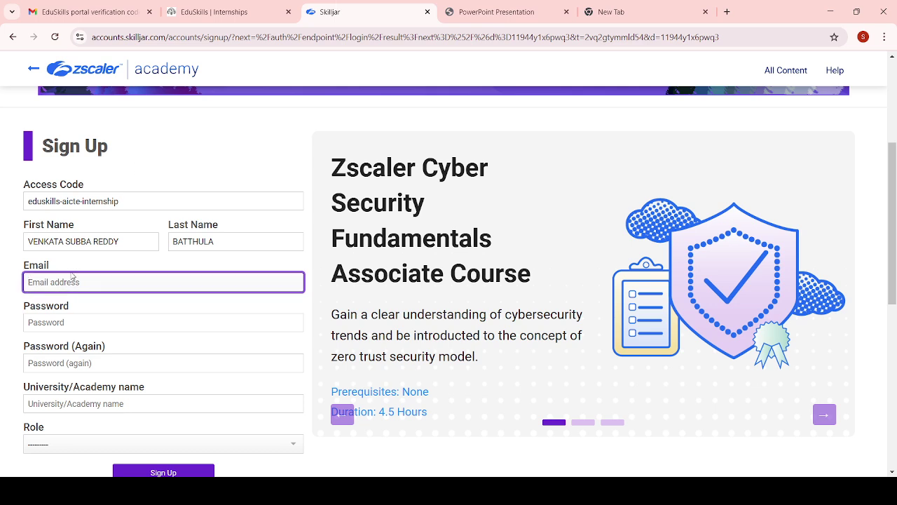
key("ctrl+v")
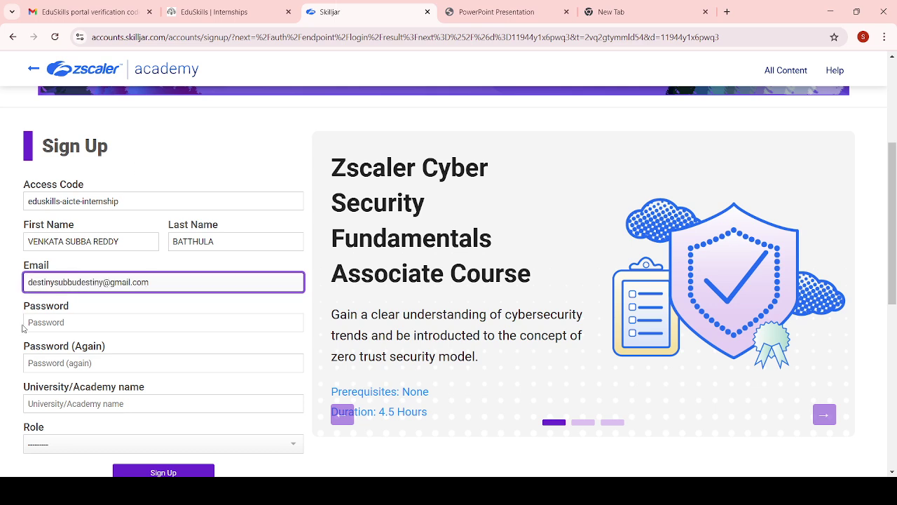
left_click(54, 322)
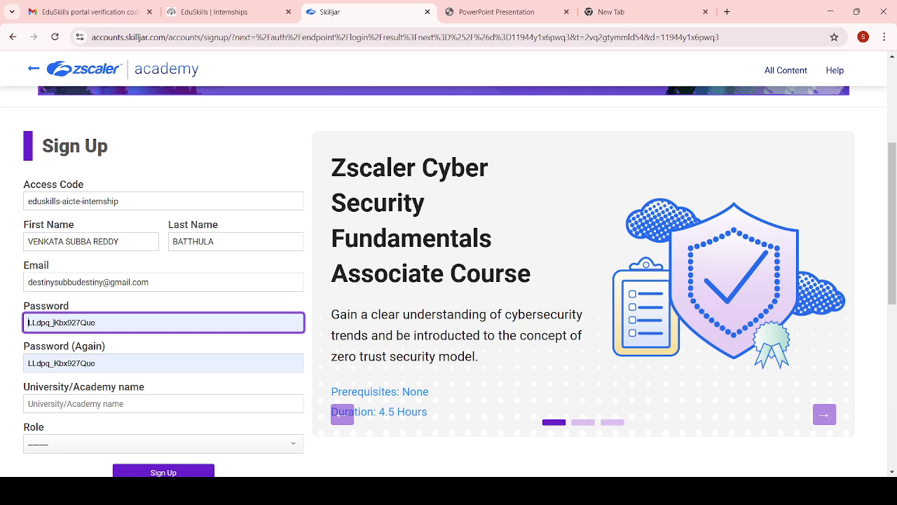
Replace the autofilled password with a new one, entered in both Password and Password (Again).
key("ctrl+a")
key("BackSpace")
type("•••••••••")
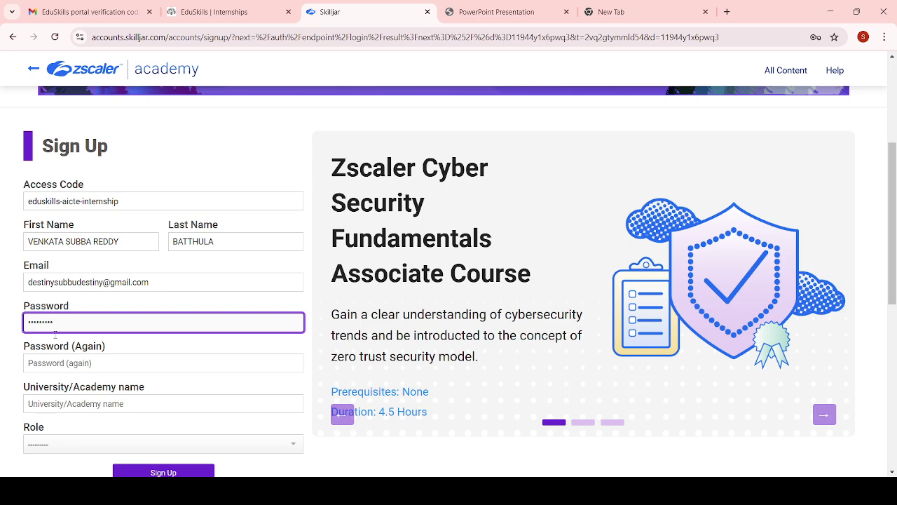
left_click(51, 363)
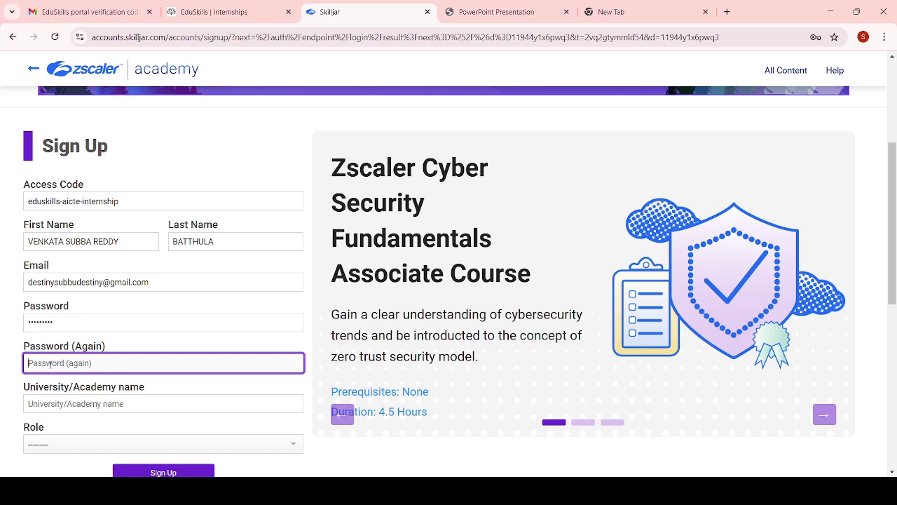
type("•••••••••")
Enter 'Santhiram Engineering College' as the university and set Role to Student.
left_click(77, 401)
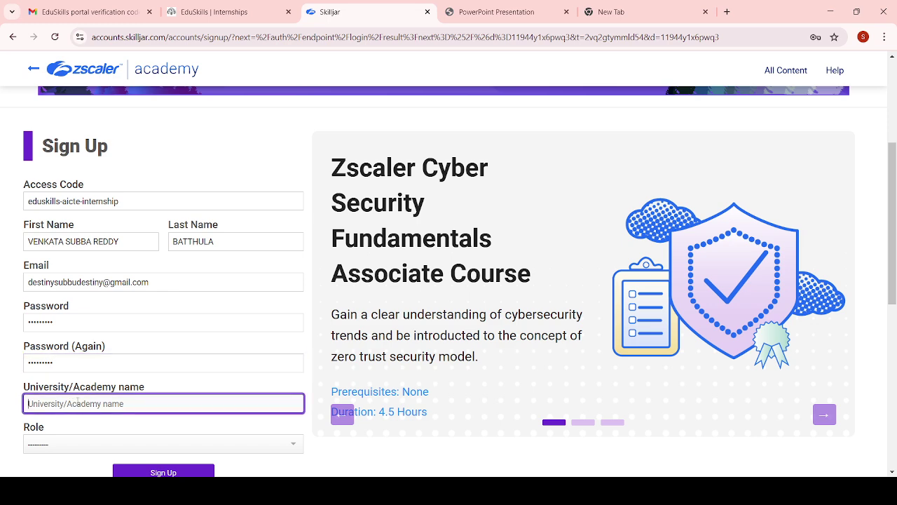
scroll(77, 401, "down", 1)
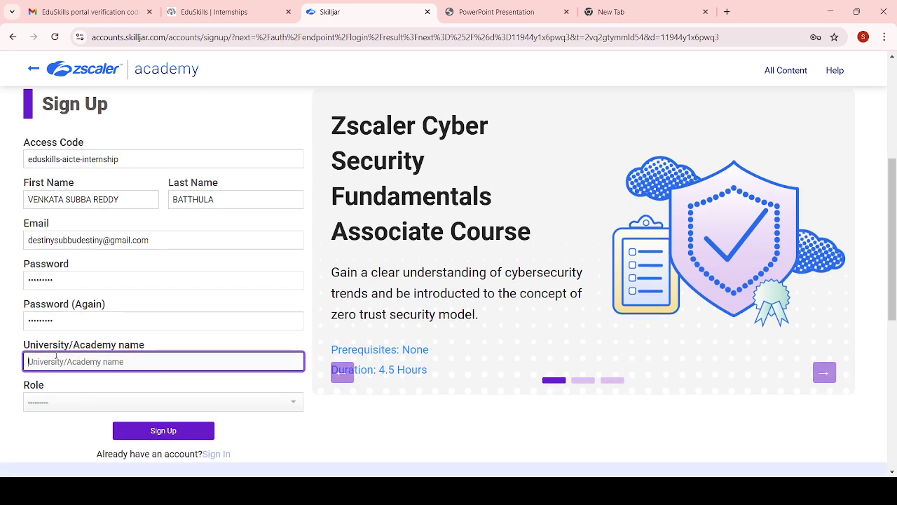
type("Santhiram E")
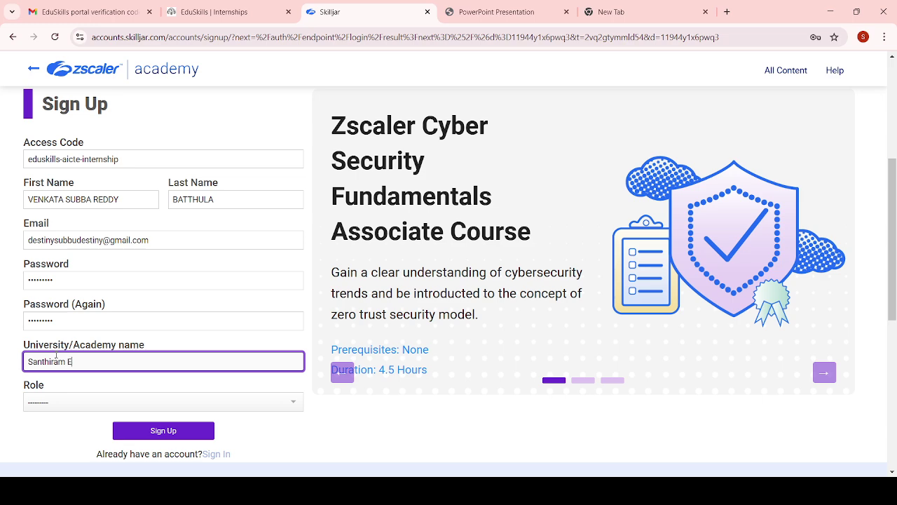
type("ngo")
type("ineering")
type(" Colle")
type("ge")
left_click(73, 401)
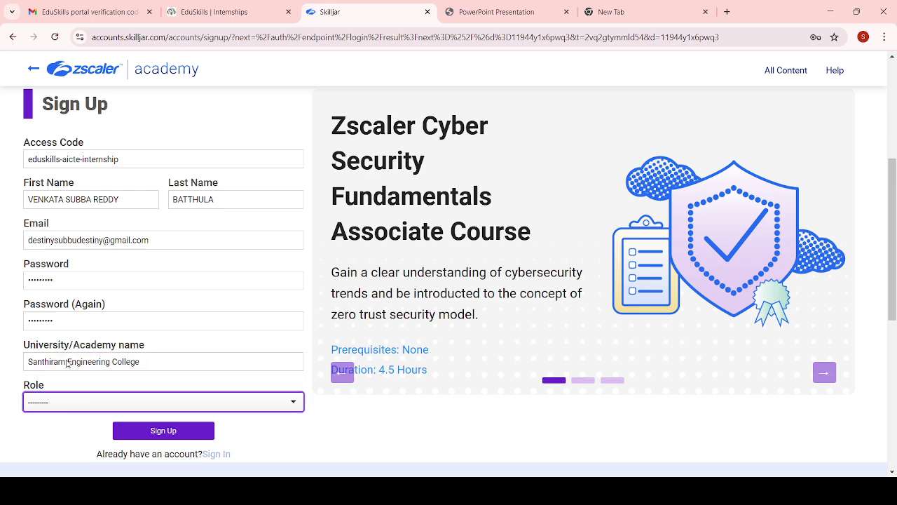
key("Down")
scroll(132, 378, "down", 1)
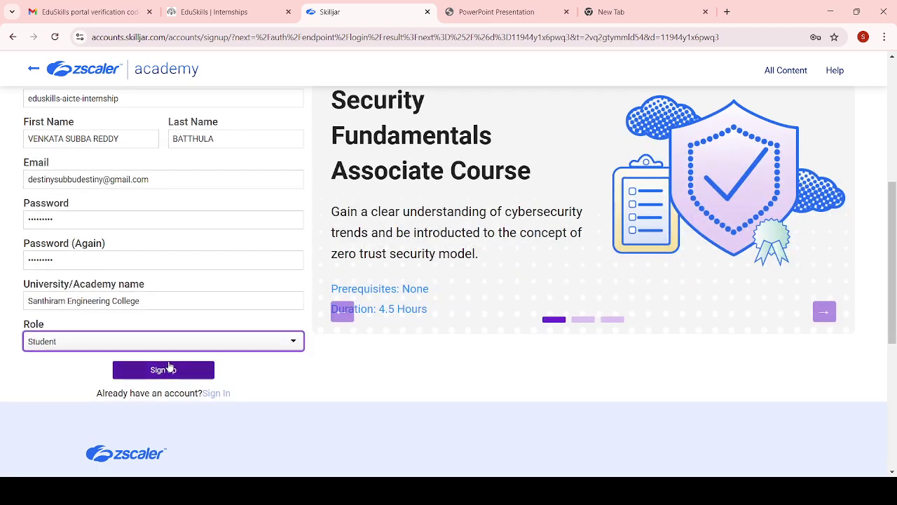